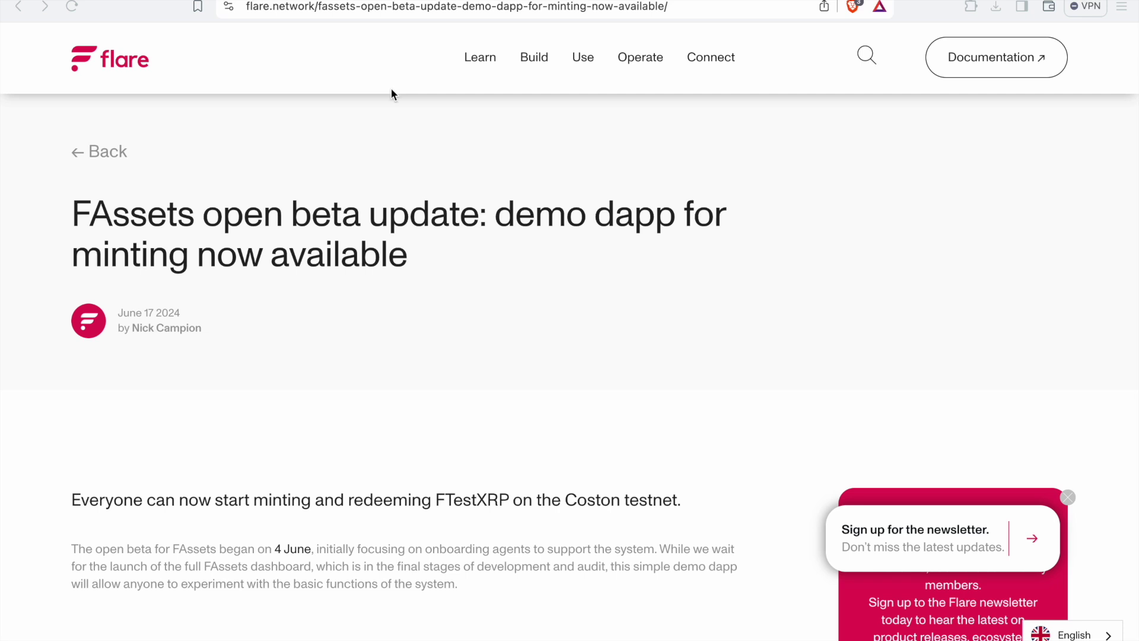
Step: Scroll through the Flare announcement's step-by-step setup instructions down to the demo dapp link
scroll(410, 163, "down", 3)
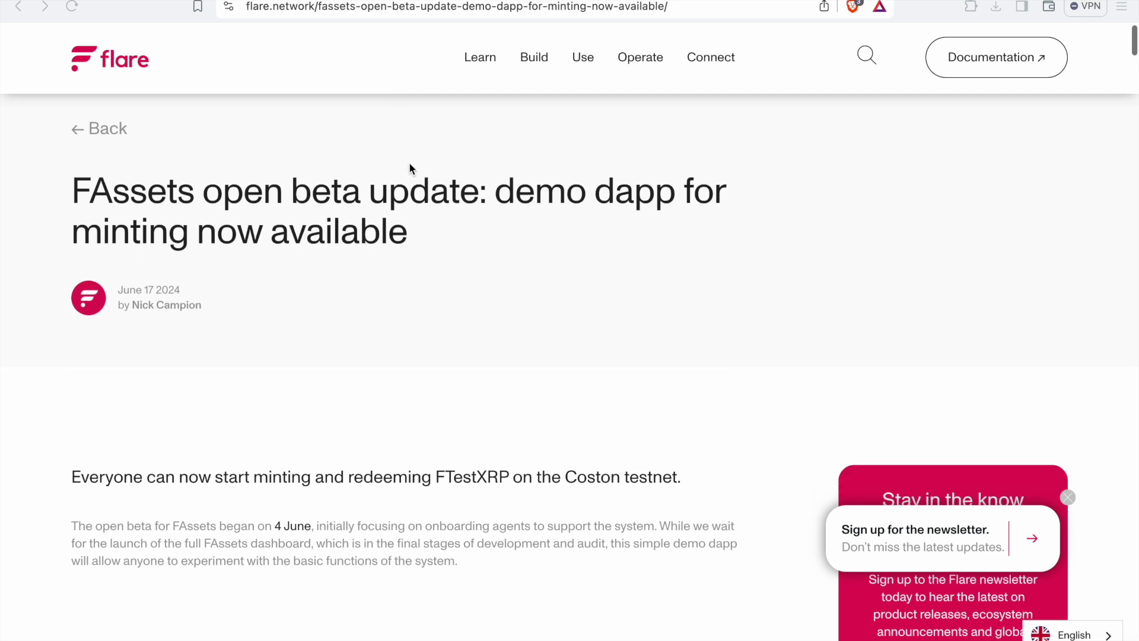
scroll(409, 169, "down", 4)
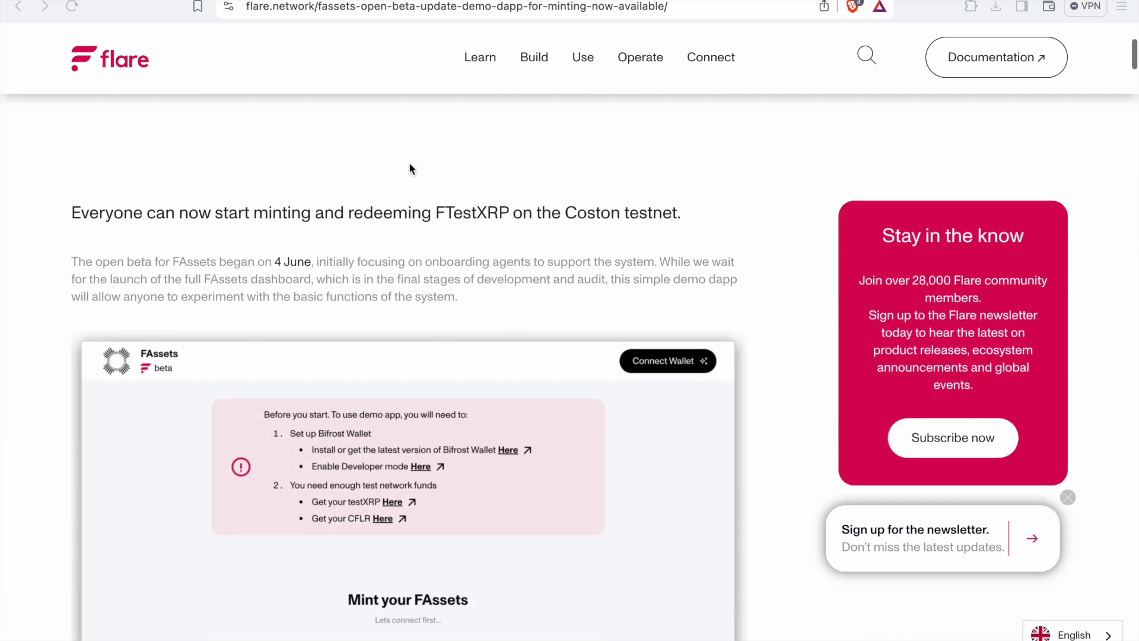
scroll(409, 168, "down", 1)
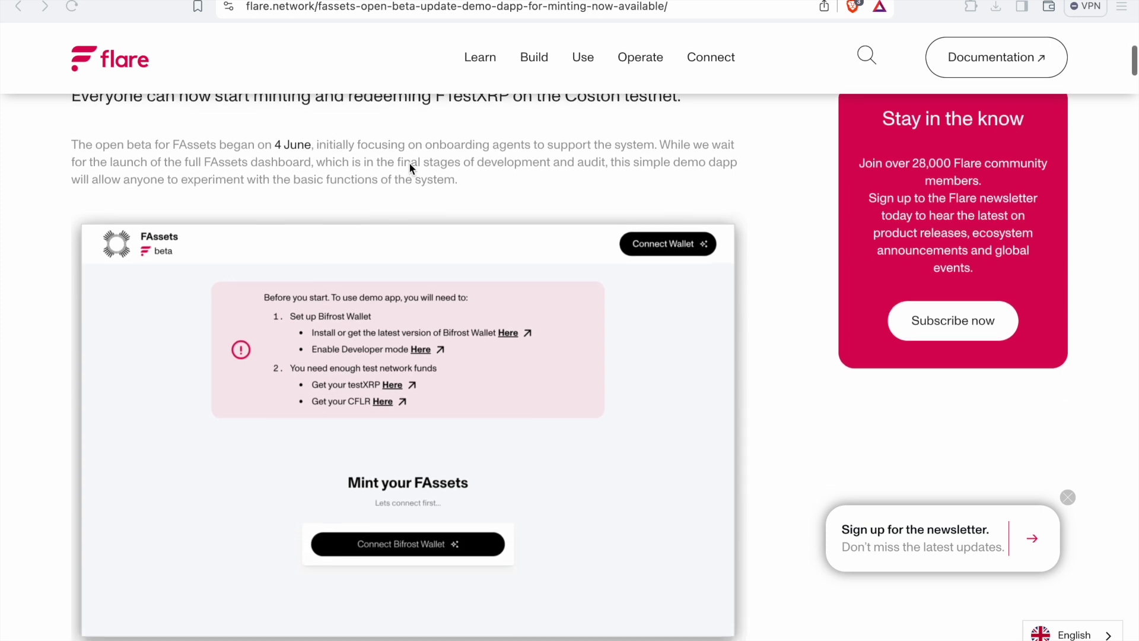
scroll(410, 168, "down", 2)
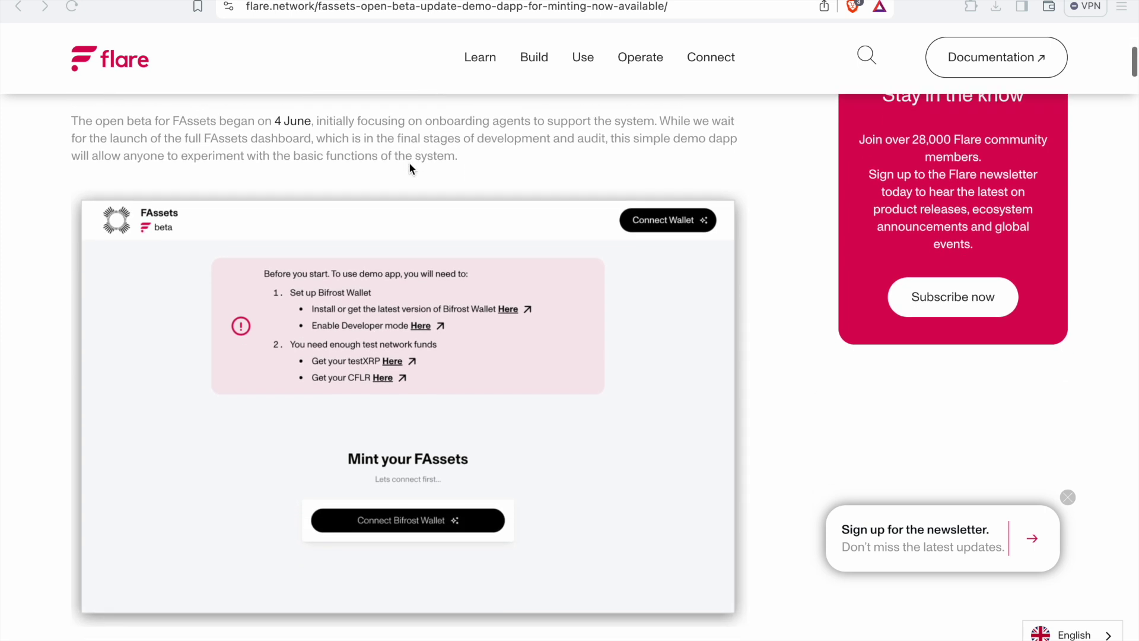
scroll(409, 169, "down", 1)
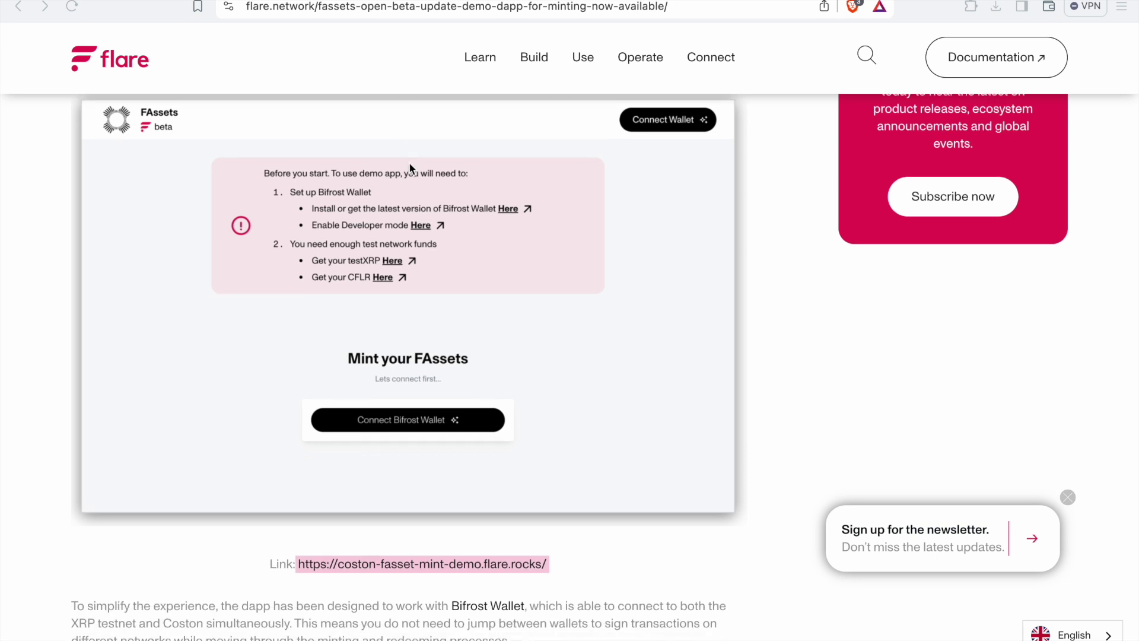
scroll(409, 168, "down", 1)
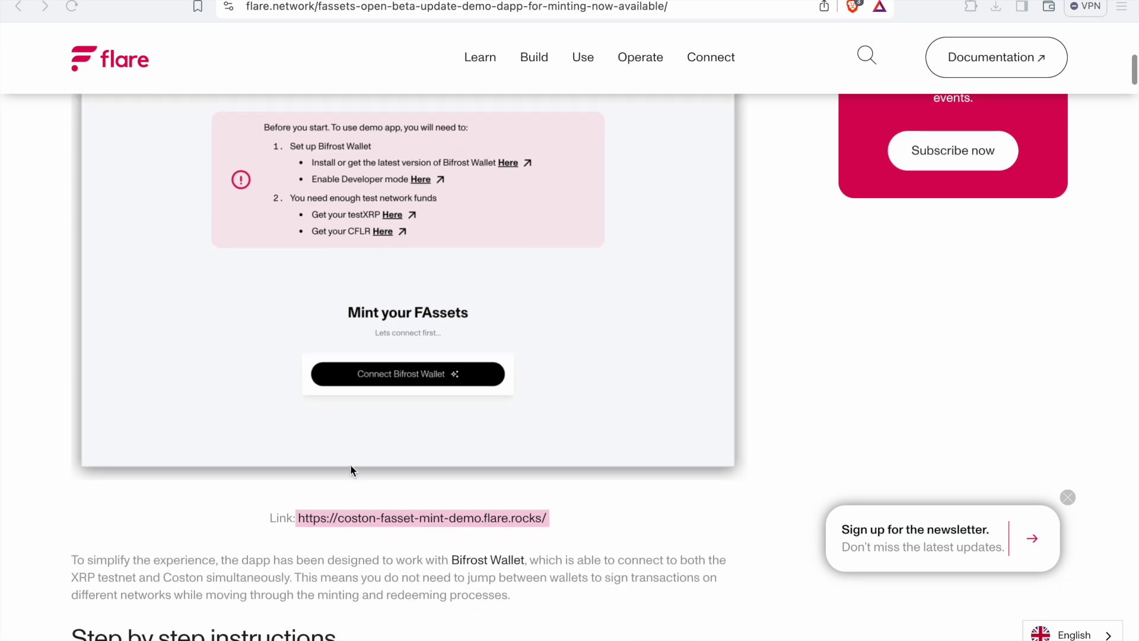
scroll(278, 500, "down", 1)
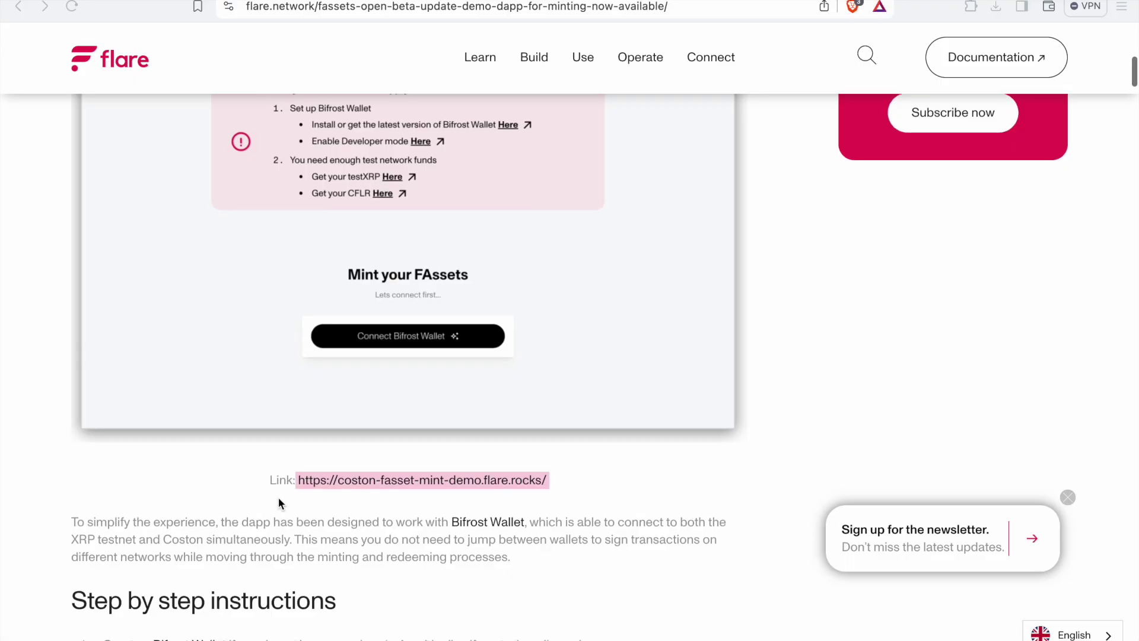
scroll(279, 497, "down", 2)
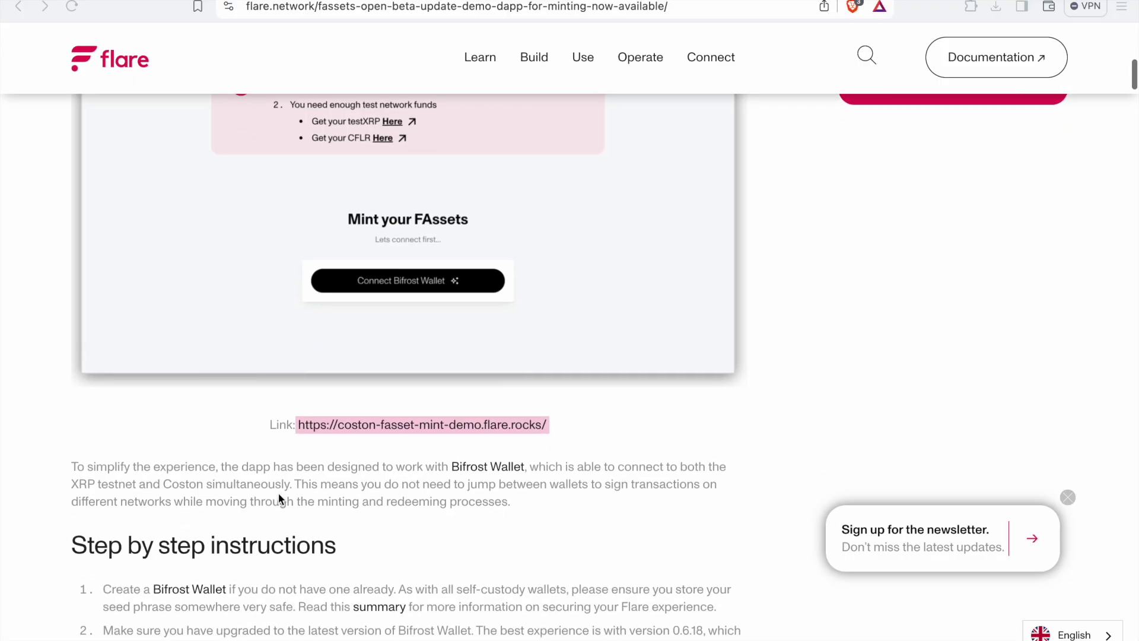
scroll(279, 497, "down", 3)
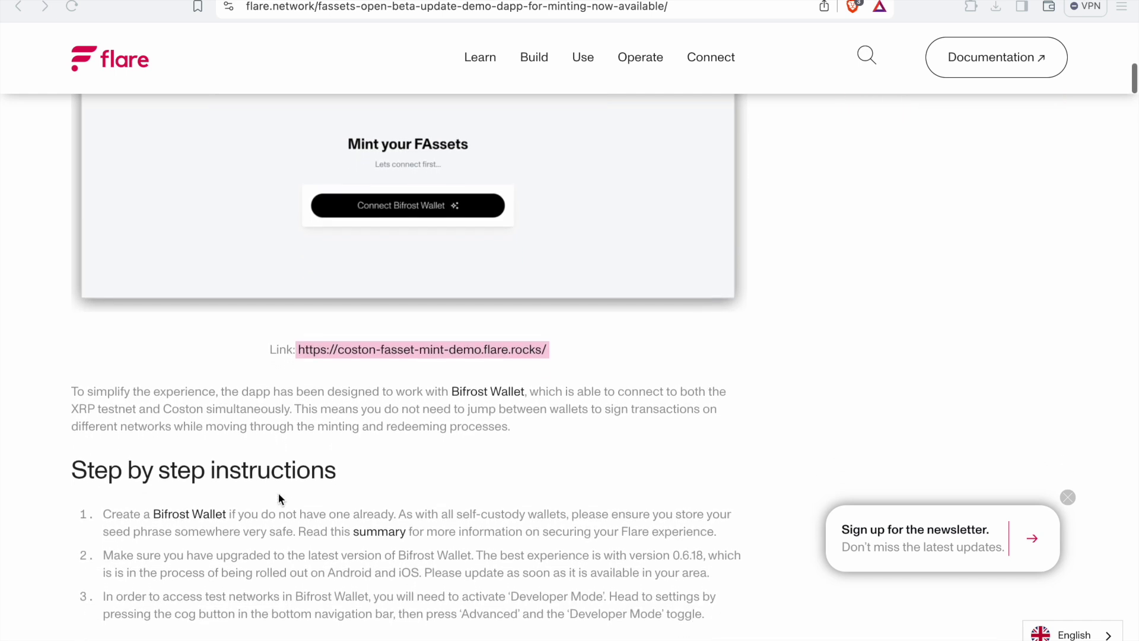
scroll(279, 497, "down", 2)
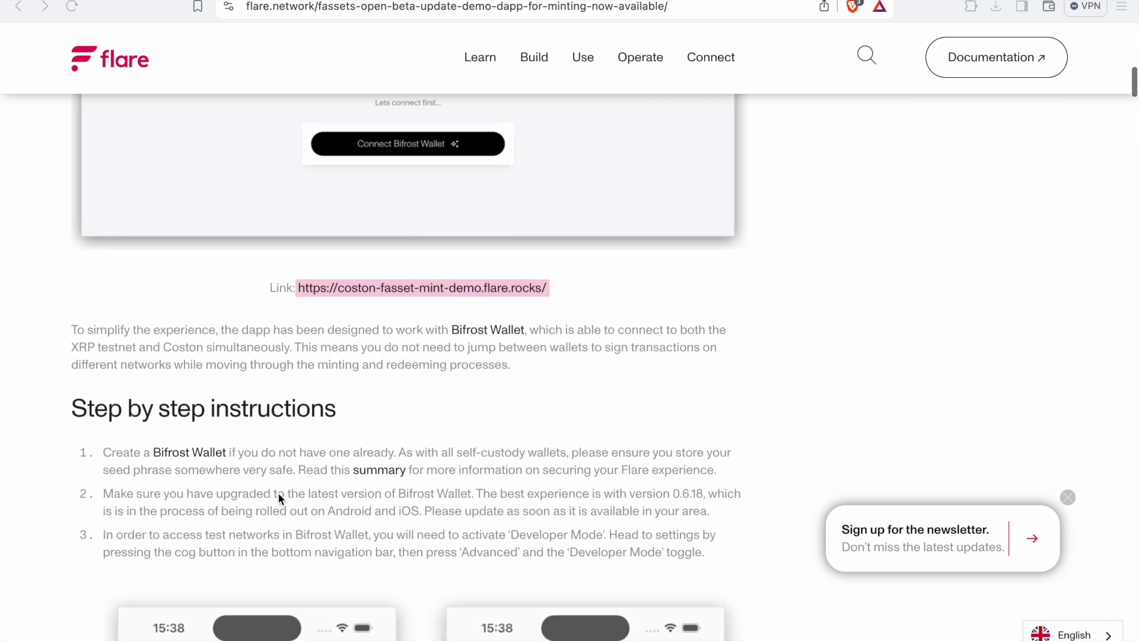
scroll(278, 494, "down", 6)
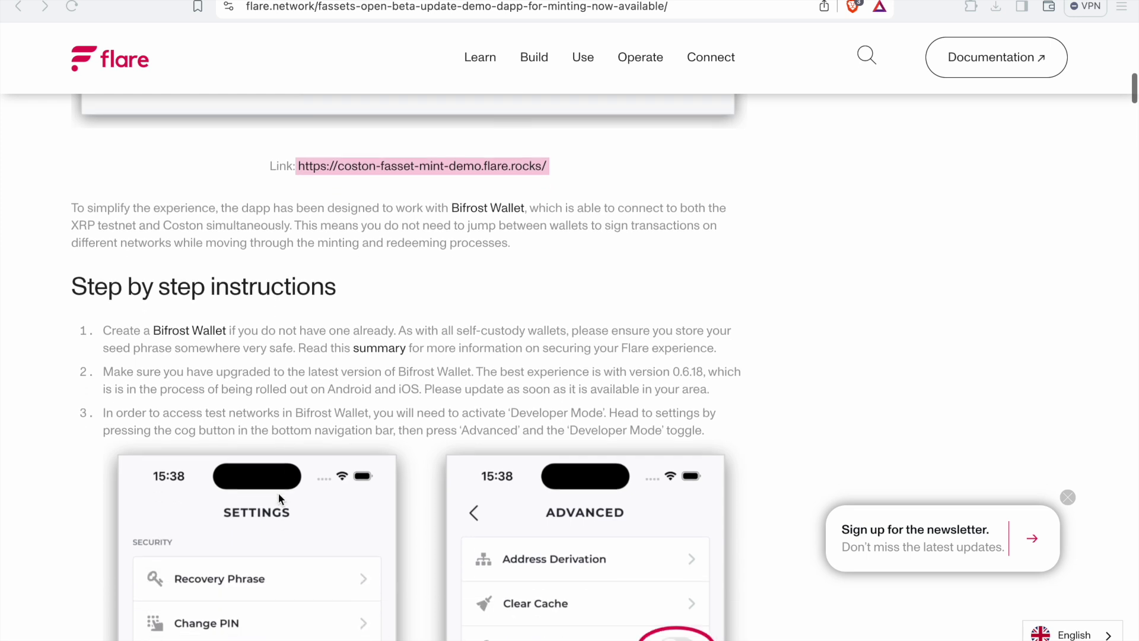
scroll(503, 536, "down", 10)
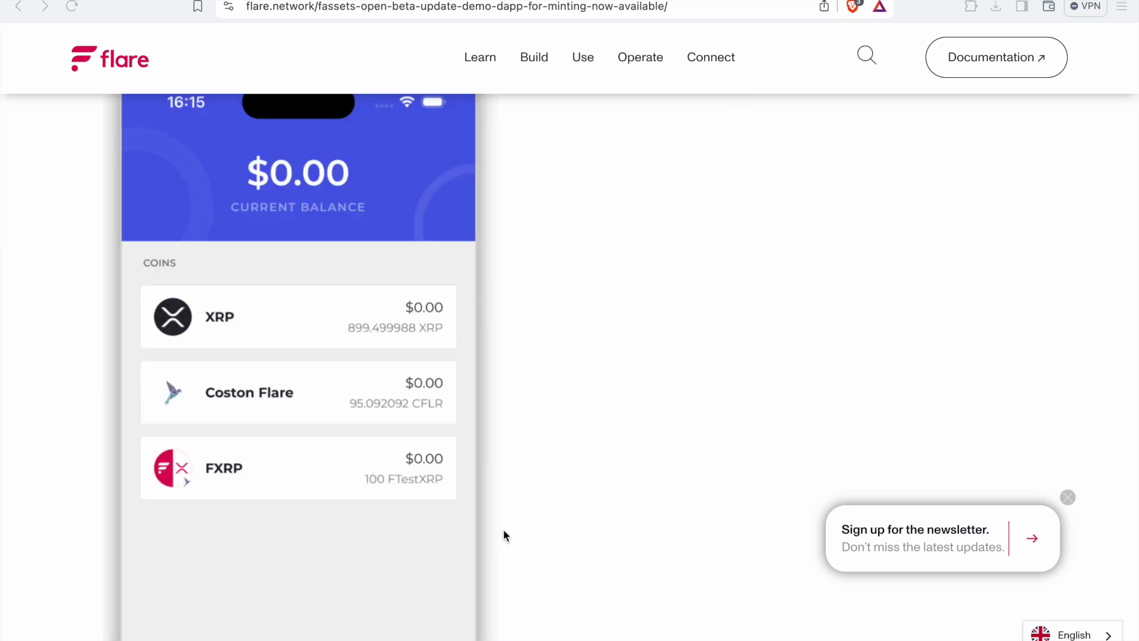
scroll(504, 530, "down", 4)
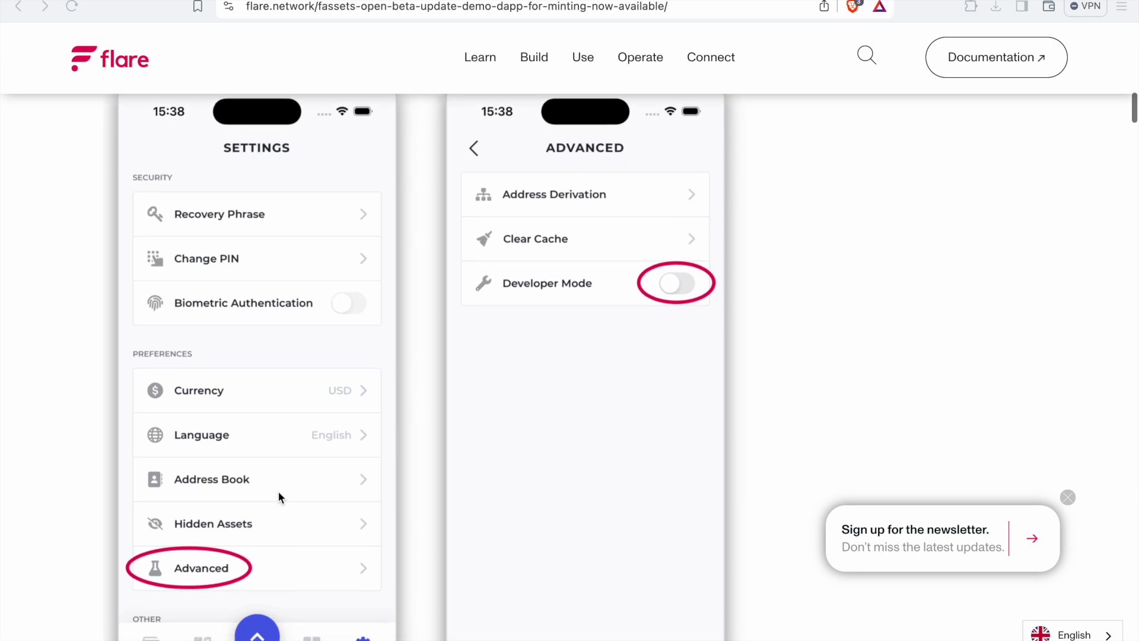
scroll(279, 493, "down", 1)
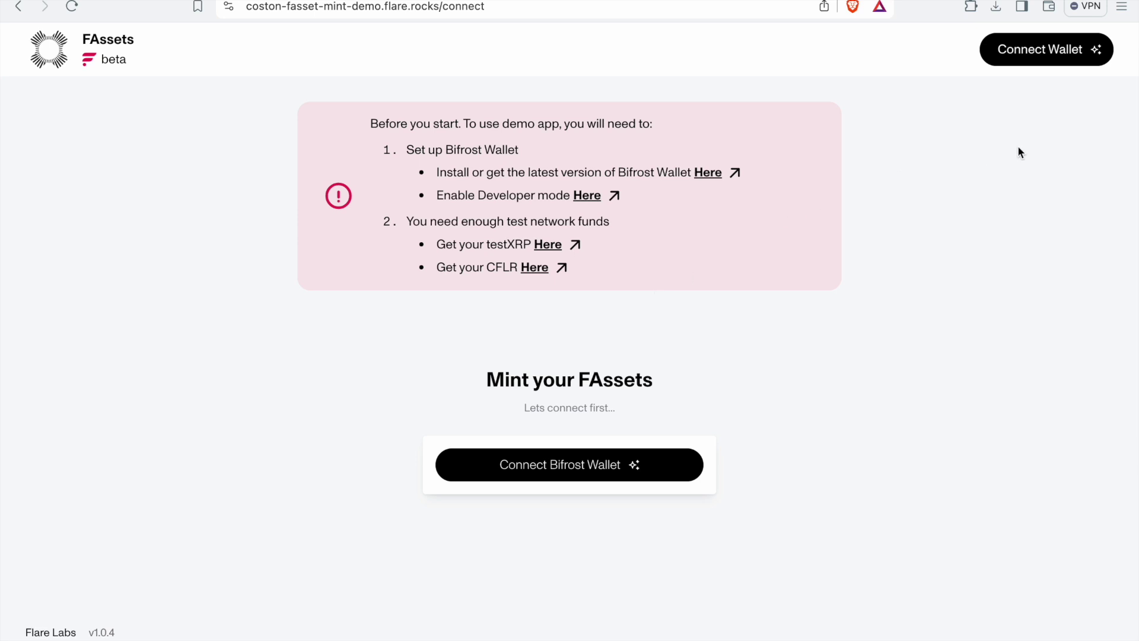
Step: Connect the wallet via Wallet Connect and review the 259.8 testXRP and 40 FTestXRP balances
left_click(1096, 51)
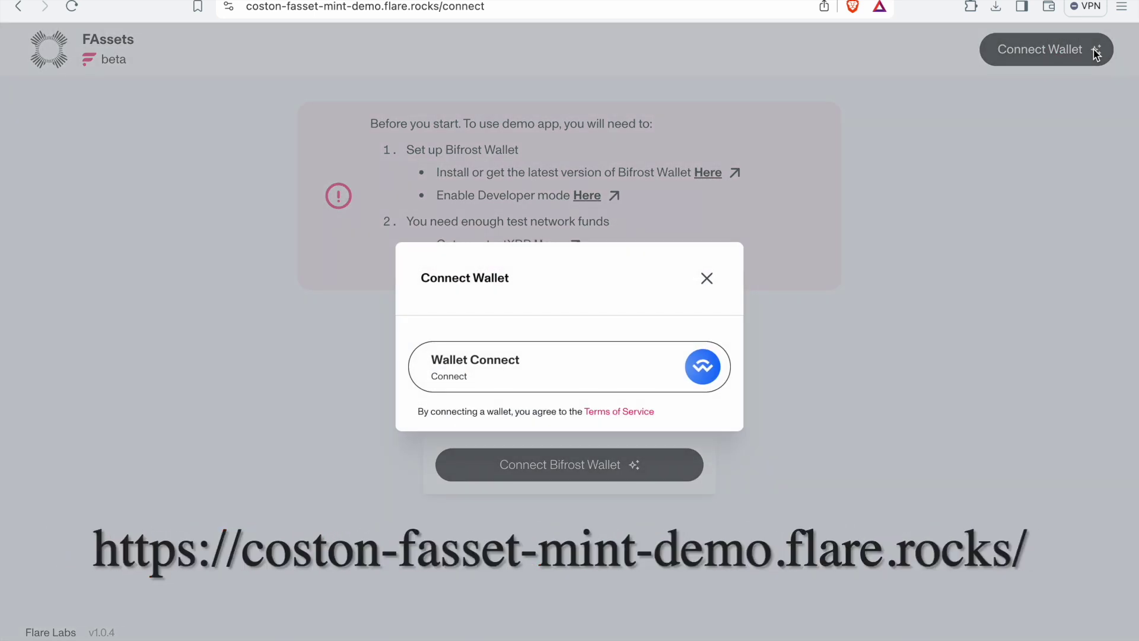
left_click(566, 370)
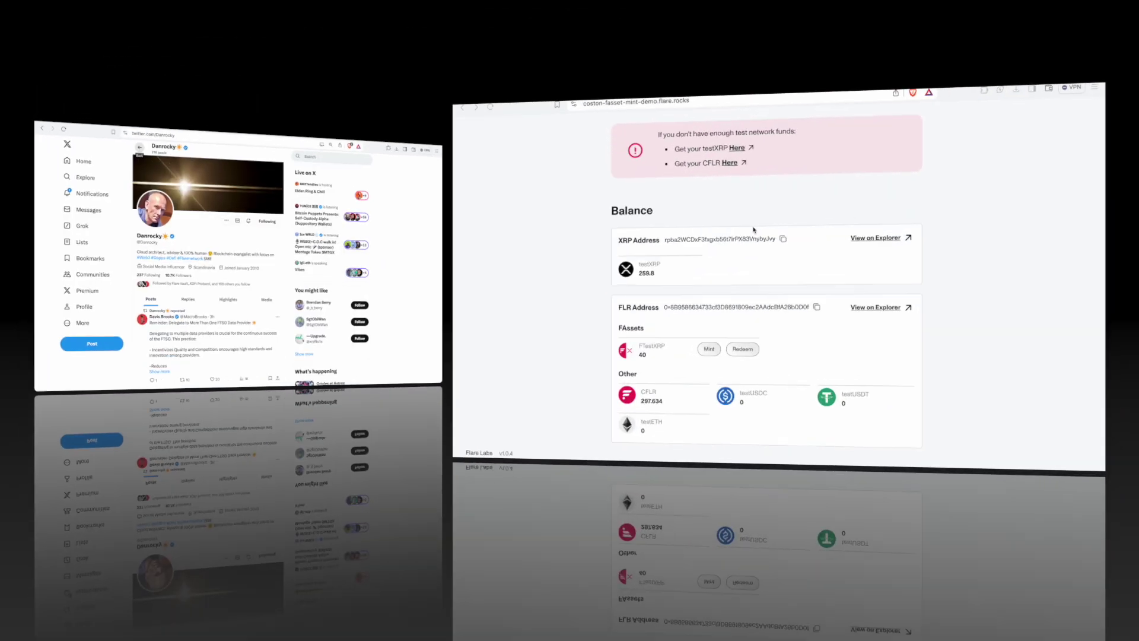
scroll(475, 280, "up", 2)
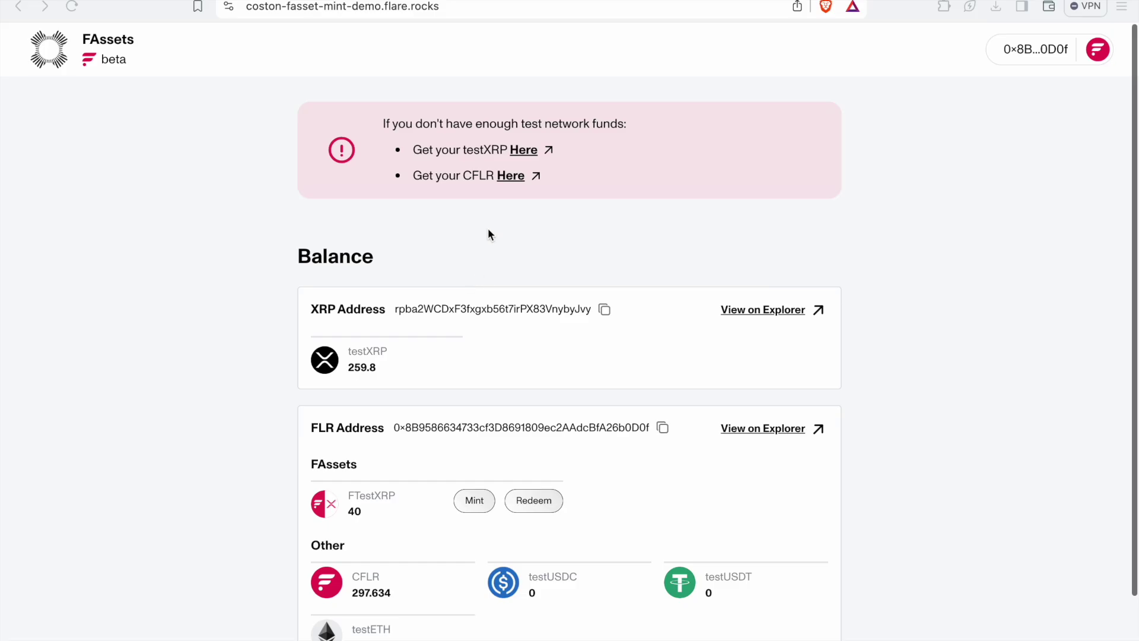
scroll(488, 216, "down", 2)
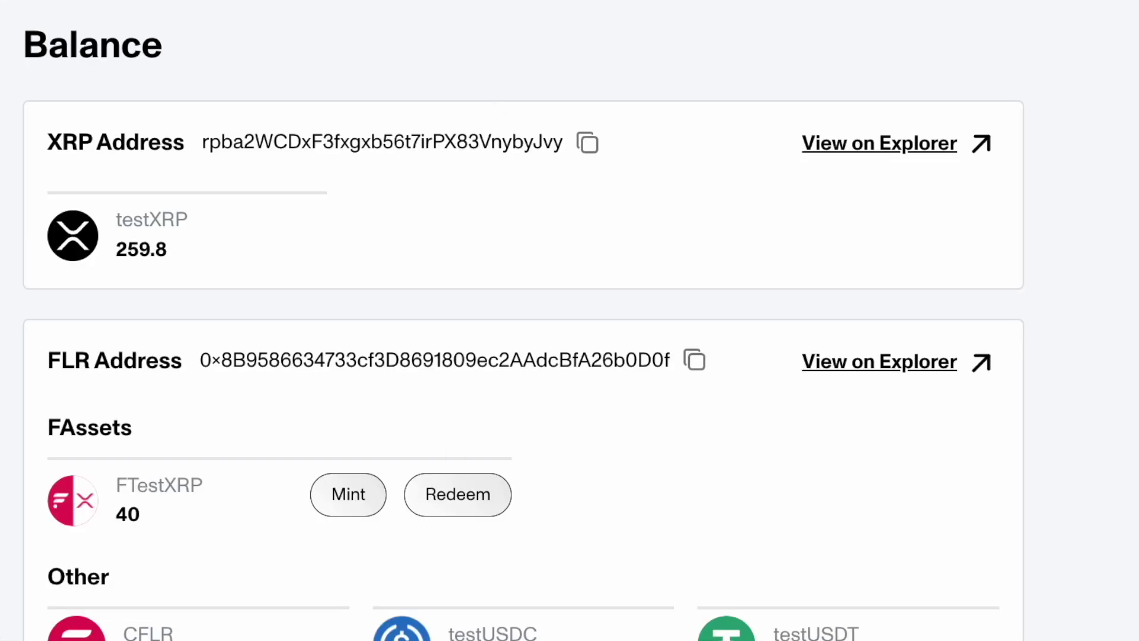
scroll(350, 191, "up", 2)
scroll(374, 107, "down", 2)
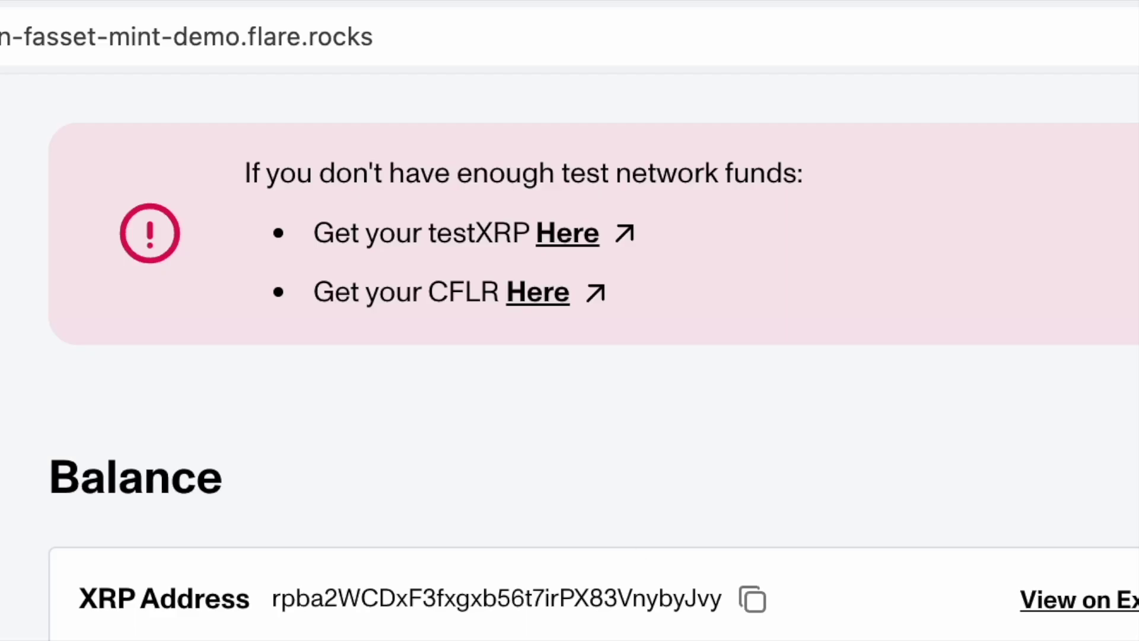
scroll(482, 575, "up", 2)
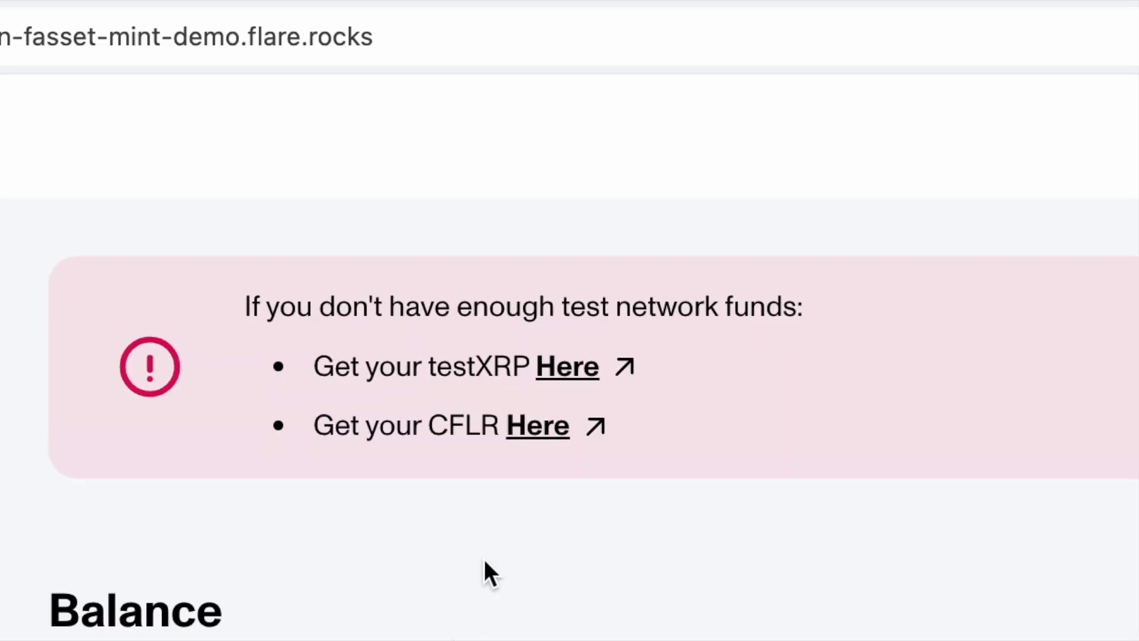
Step: In the Bithomp testXRP faucet, accept the terms and request 100 testnet XRP
left_click(552, 261)
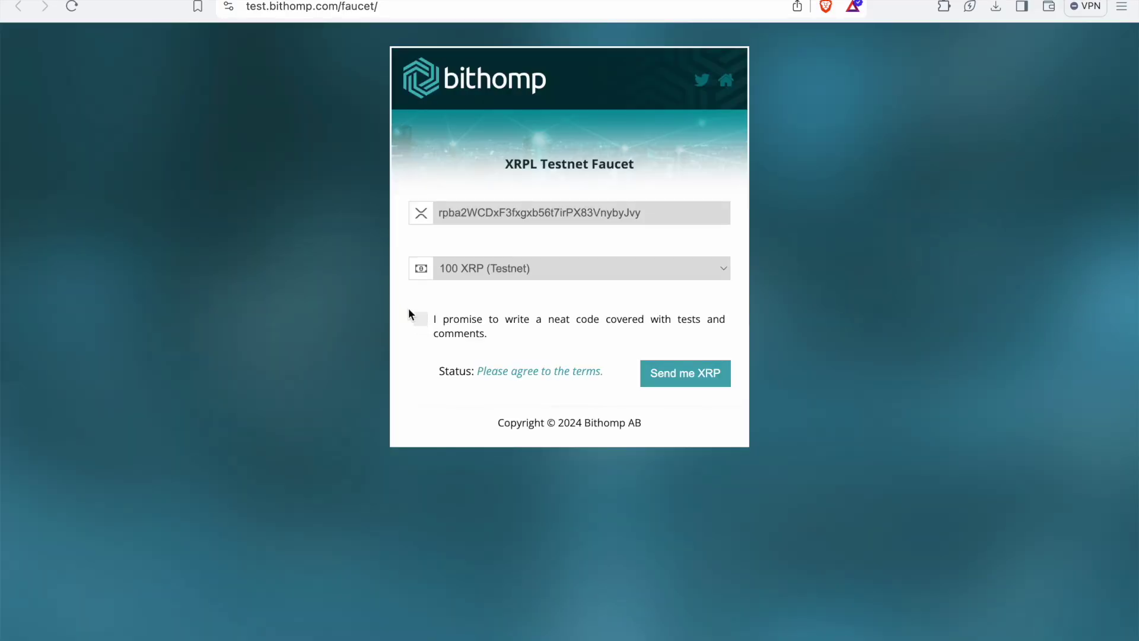
left_click(421, 319)
left_click(678, 374)
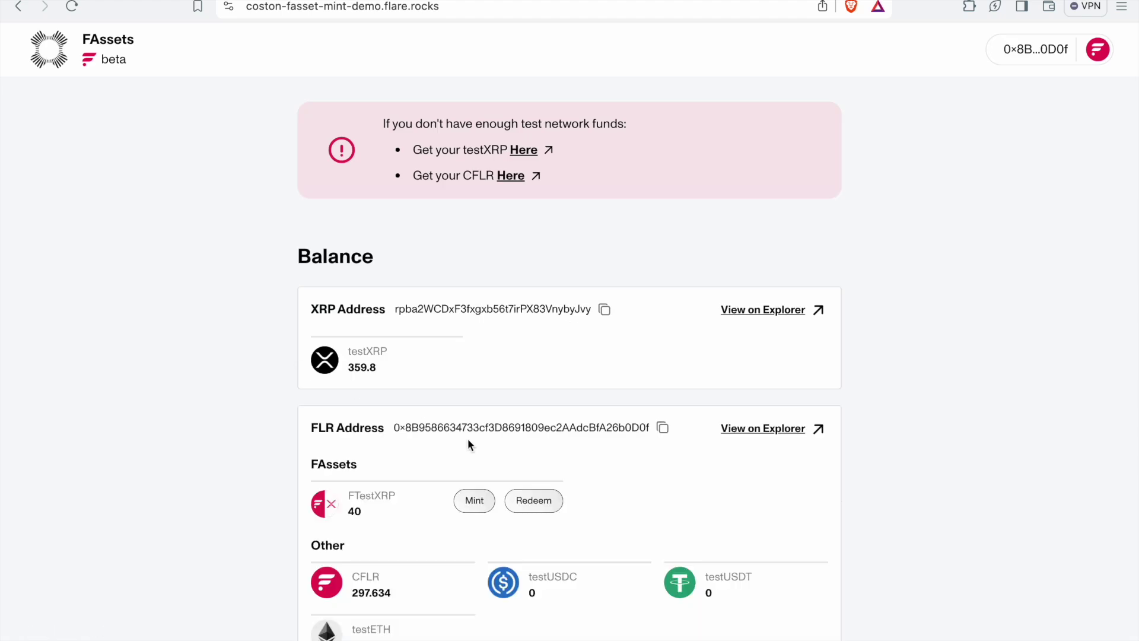
Step: Paste the copied FLR address into the Coston faucet and request 100 CFLR twice, which is refused
scroll(468, 440, "down", 1)
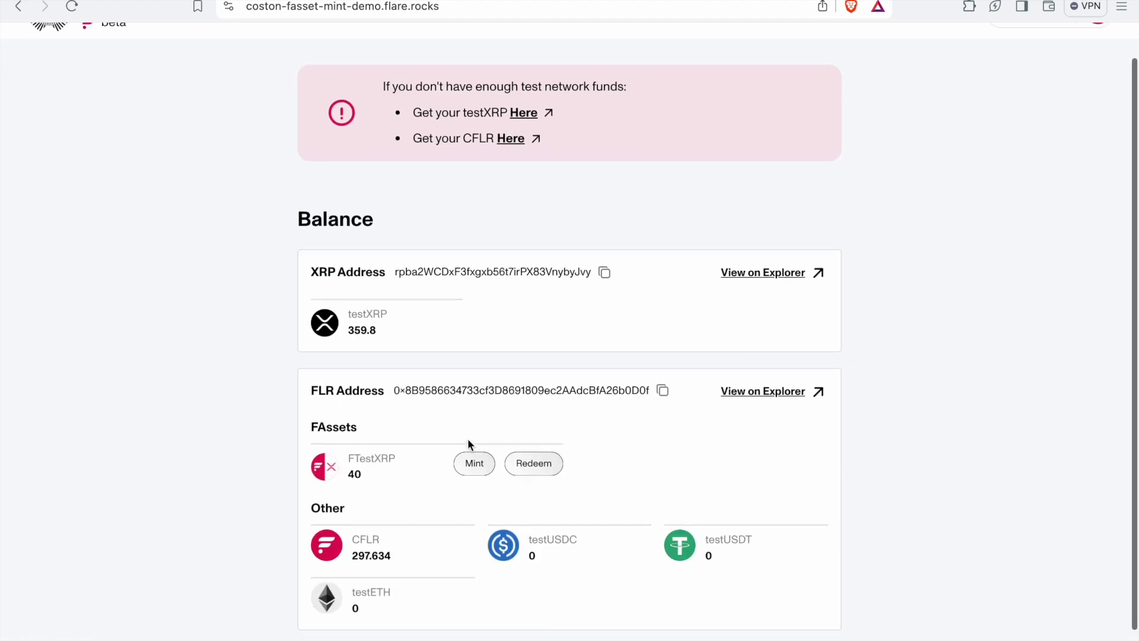
left_click(662, 386)
left_click(514, 136)
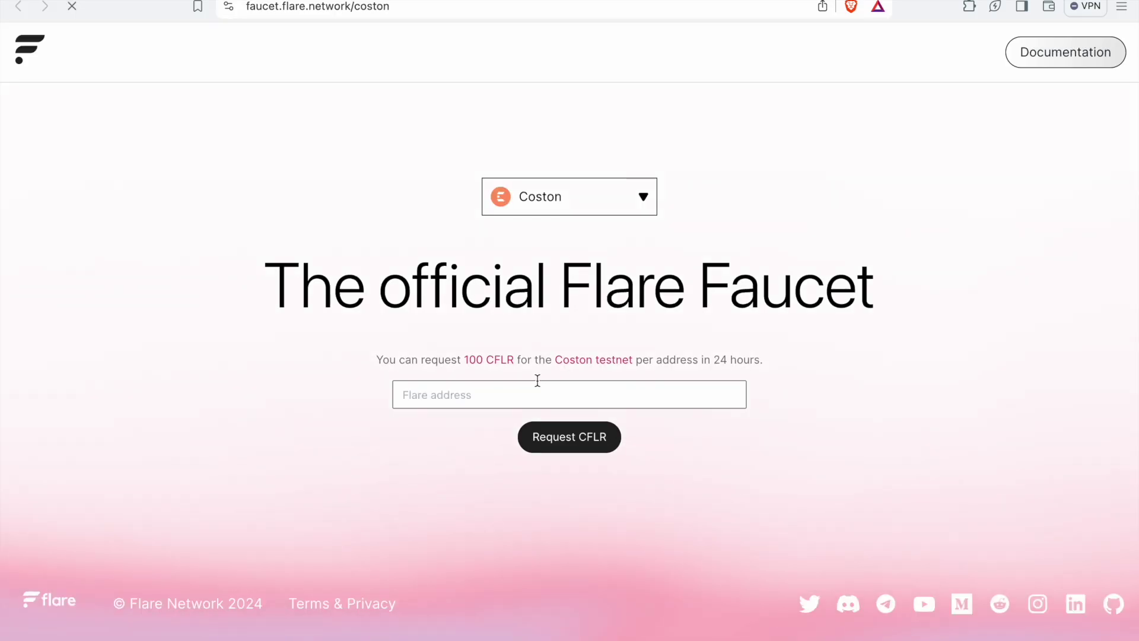
left_click(537, 384)
key("super+v")
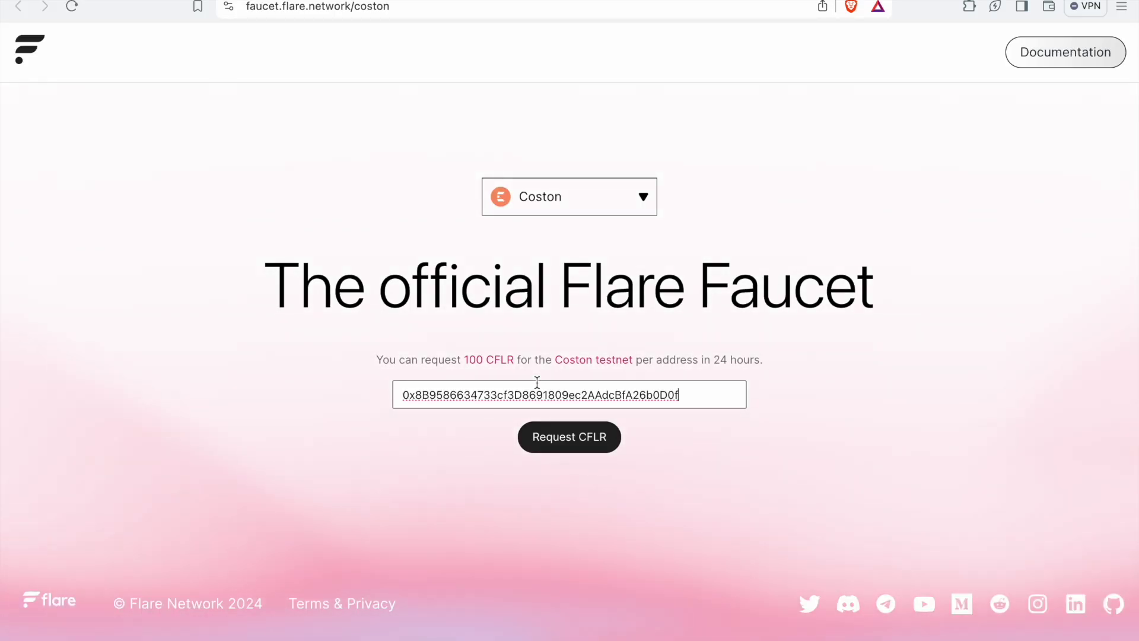
left_click(561, 445)
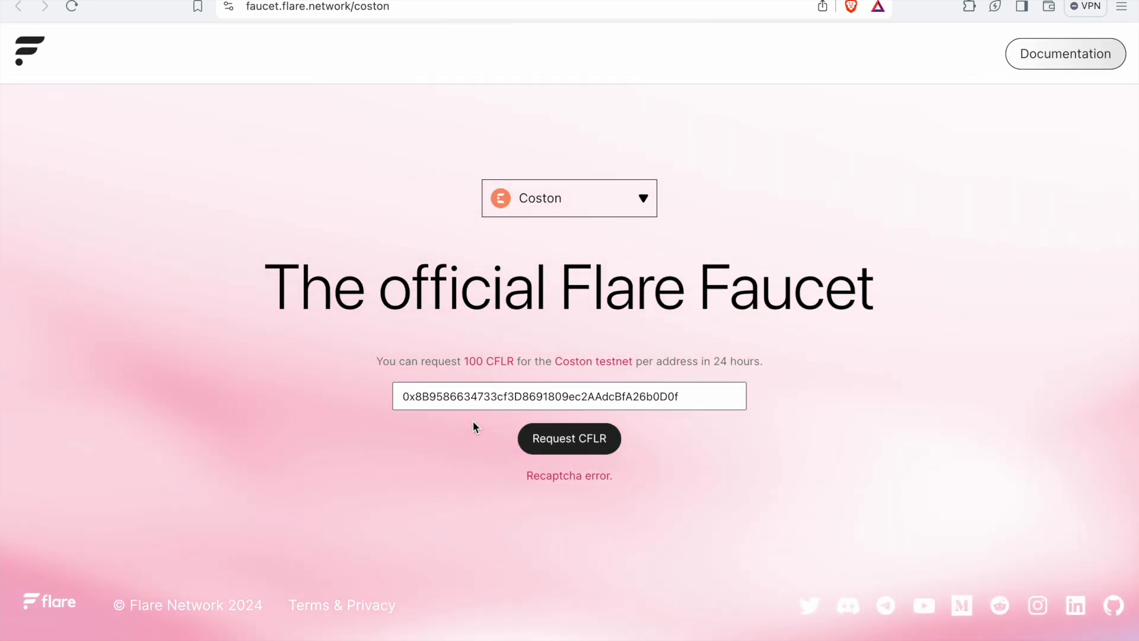
left_click(534, 437)
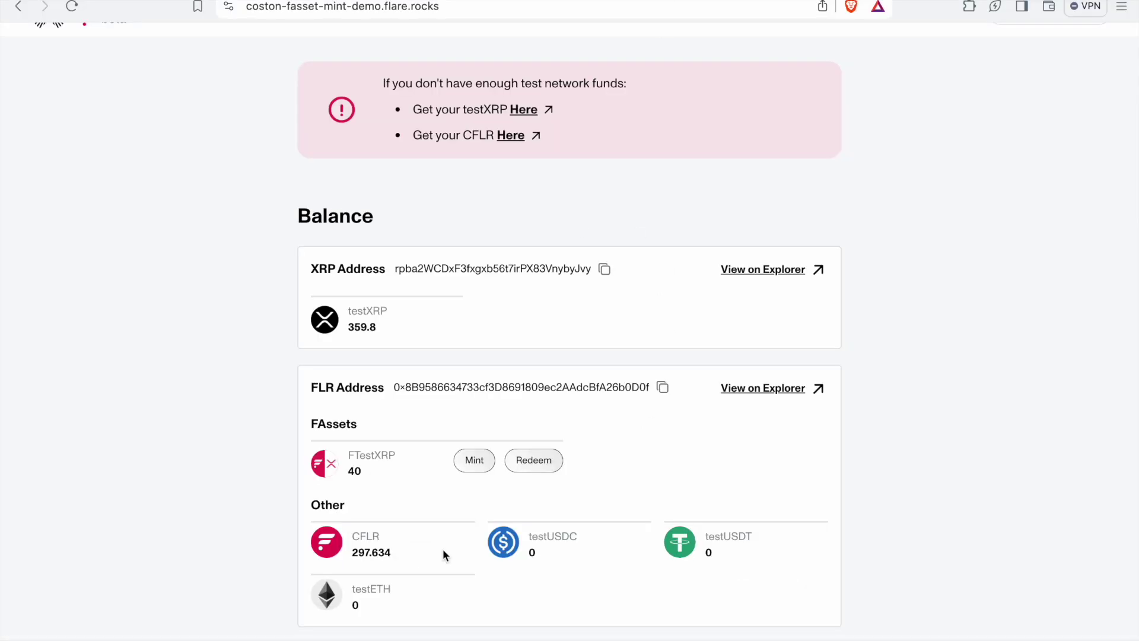
scroll(442, 555, "down", 1)
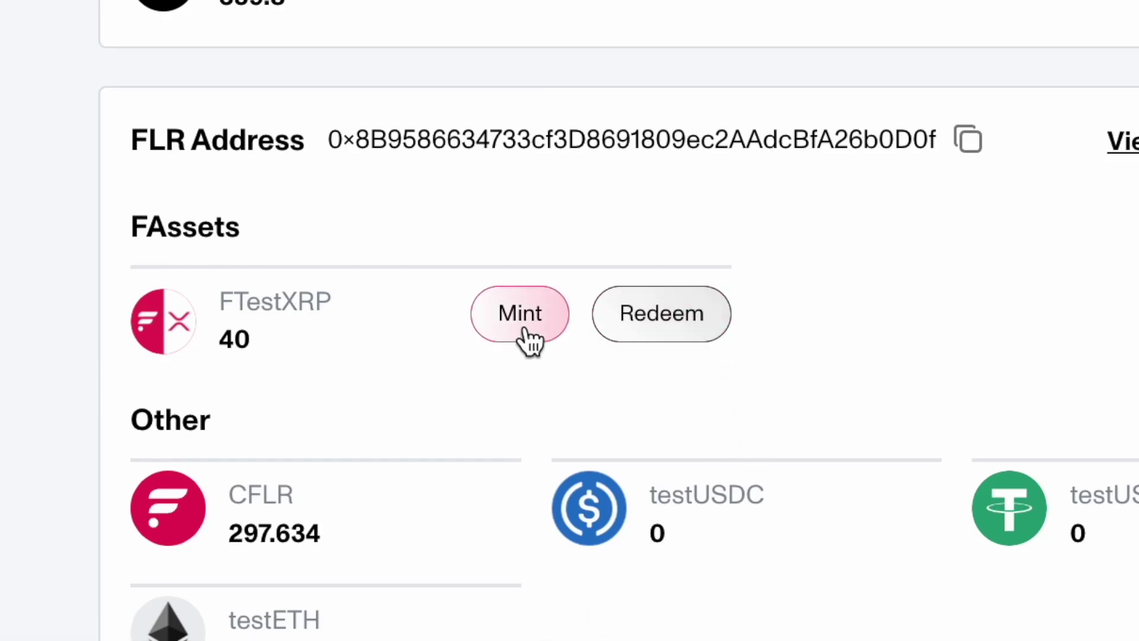
Step: Mint 10 lots of FTestXRP, confirm the mint and close it once Finished
left_click(525, 332)
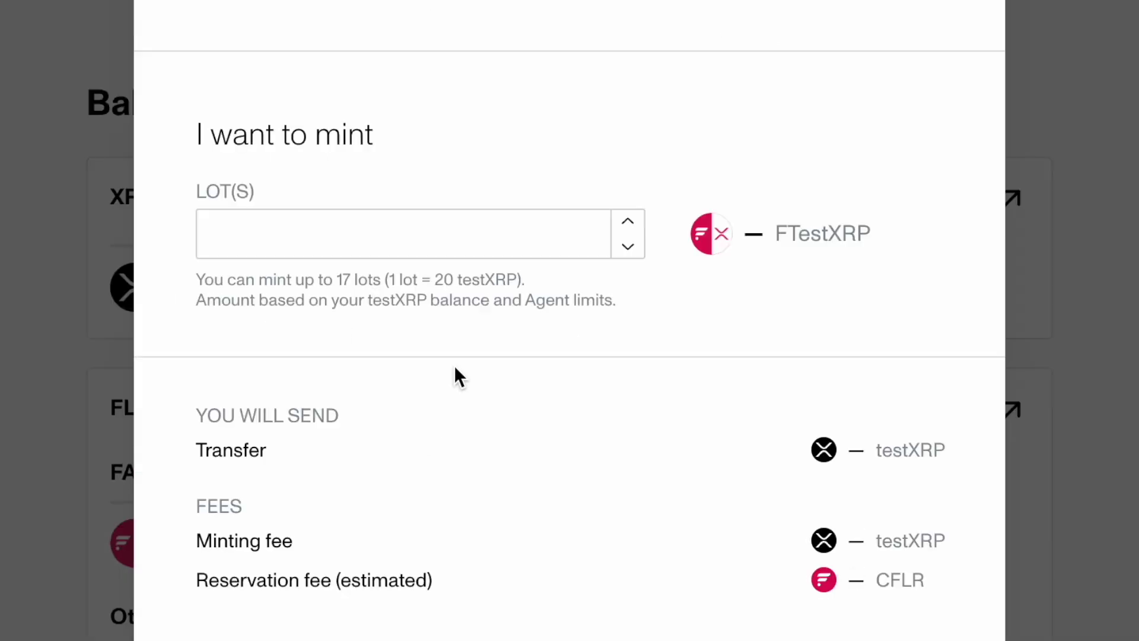
left_click(628, 221)
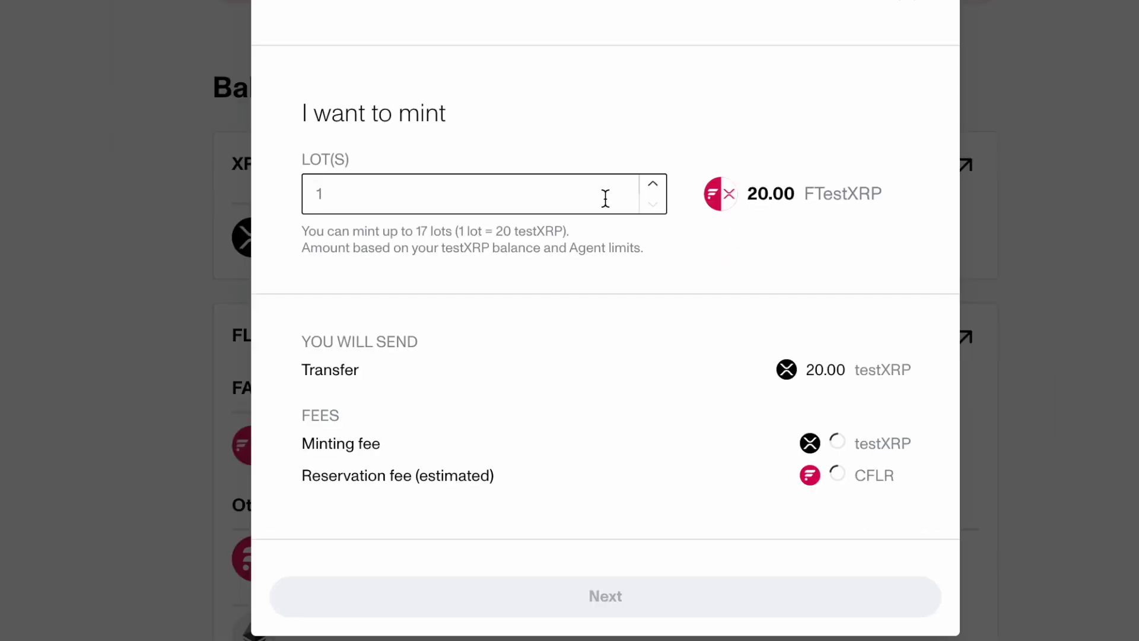
left_click(604, 197)
type("0")
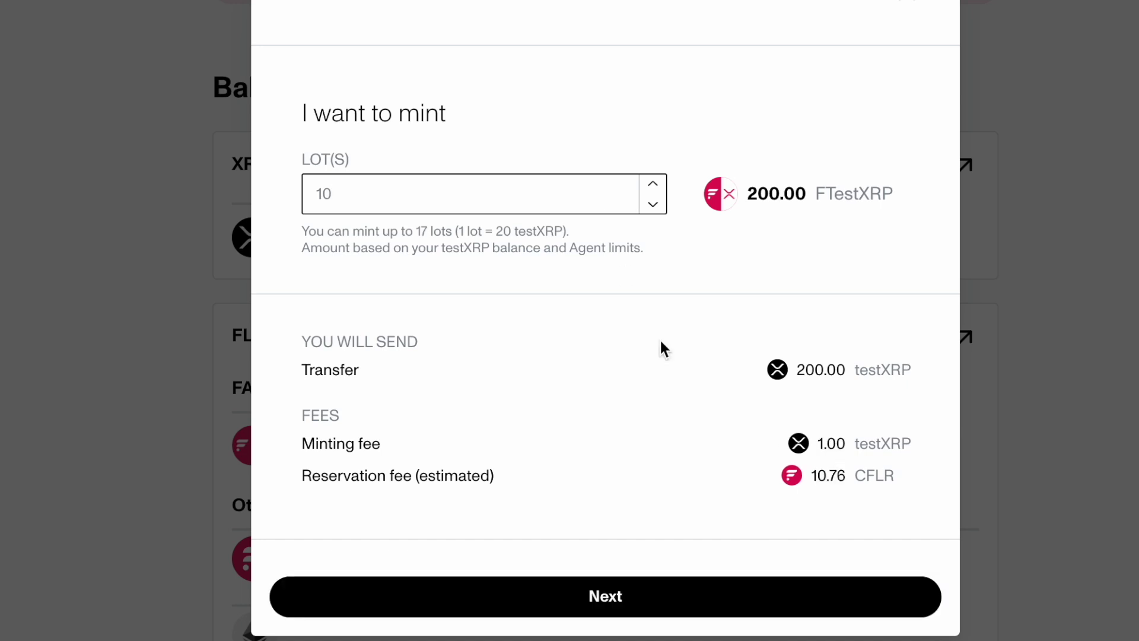
left_click(714, 597)
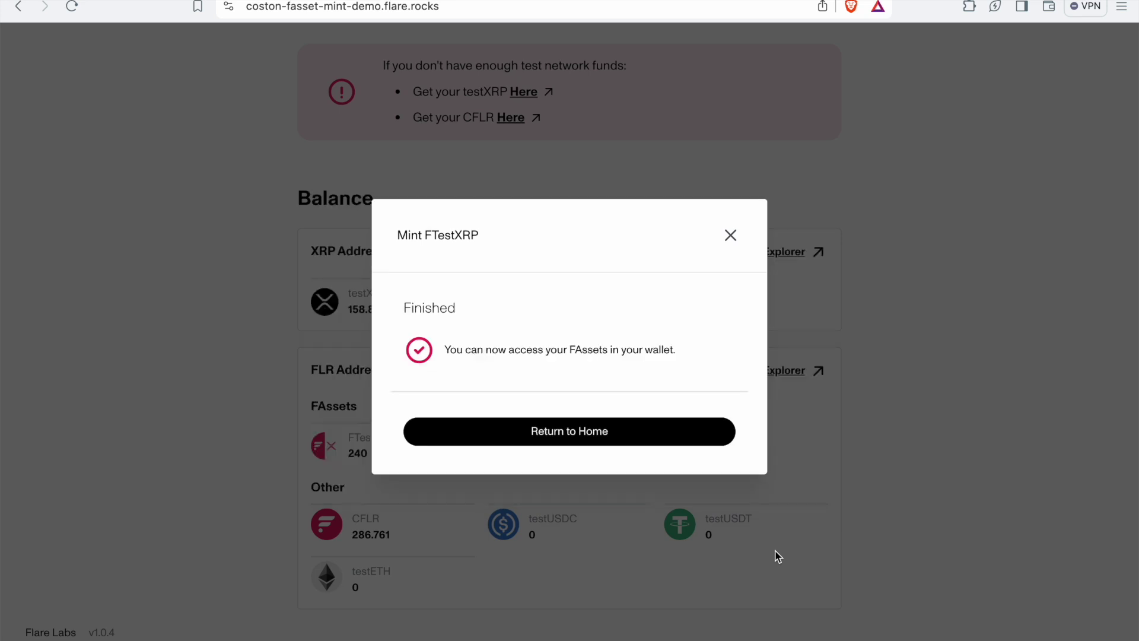
left_click(676, 430)
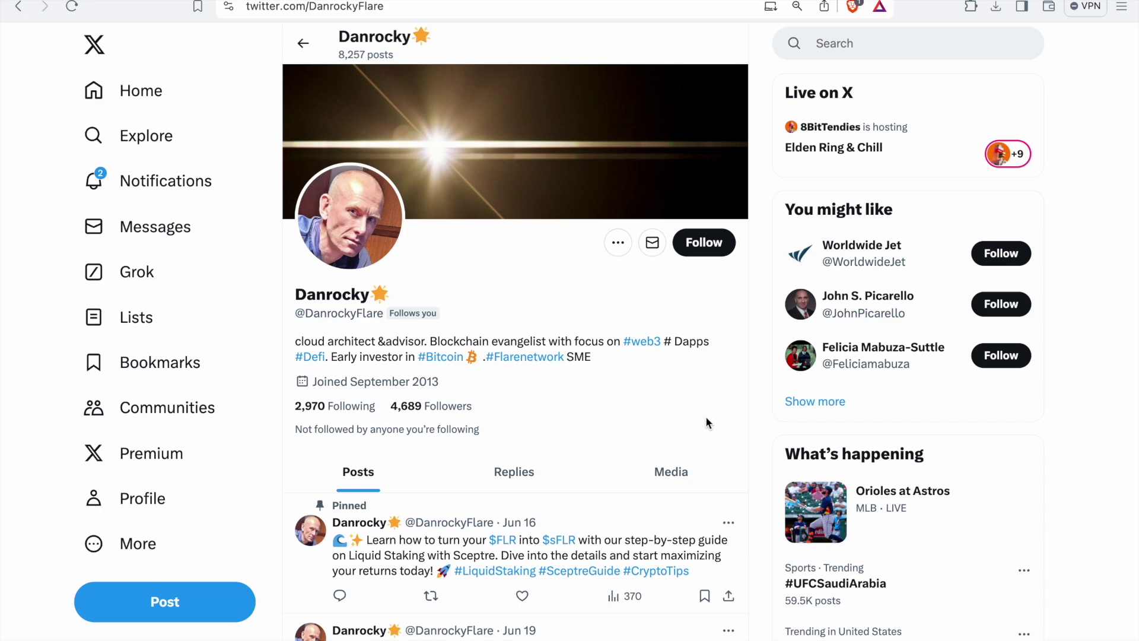
Step: Scroll the creator's verified main X profile down and back up to inspect it
scroll(744, 418, "down", 1)
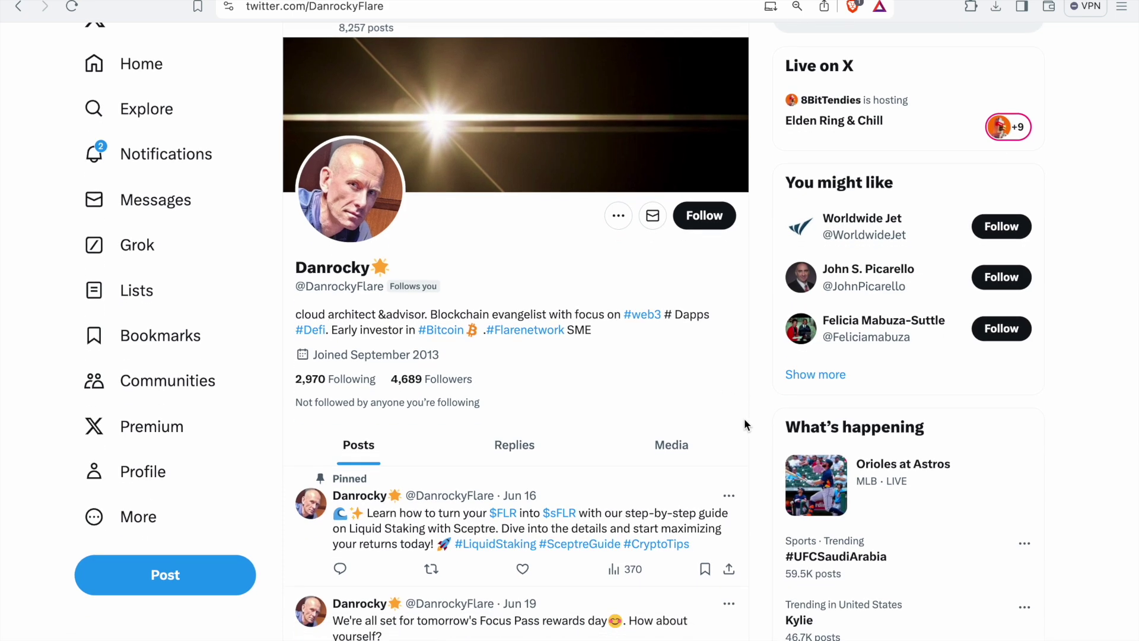
scroll(744, 418, "up", 1)
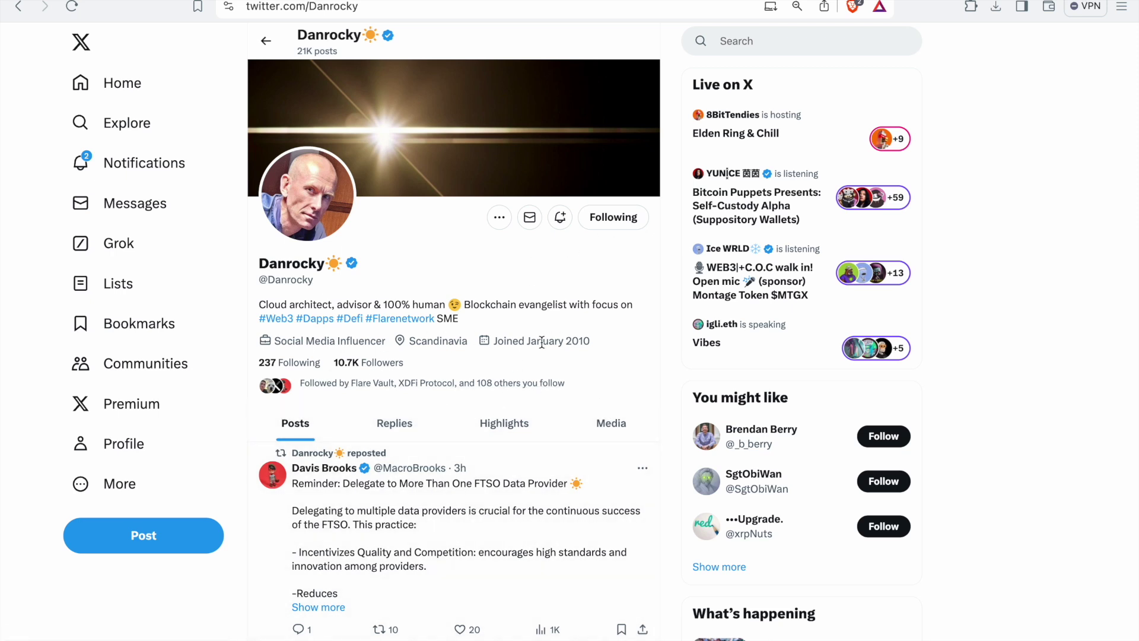
Step: Open the creator's 'Followers you know' list and scroll through the followed Flare-related accounts
left_click(482, 380)
key("alt+Left")
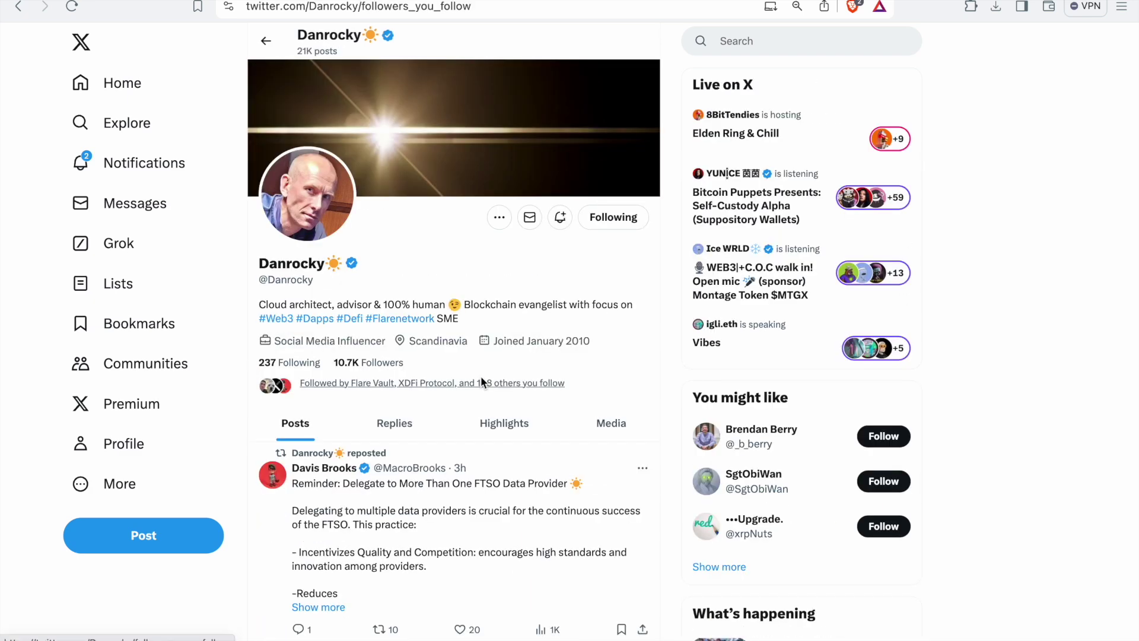
left_click(483, 381)
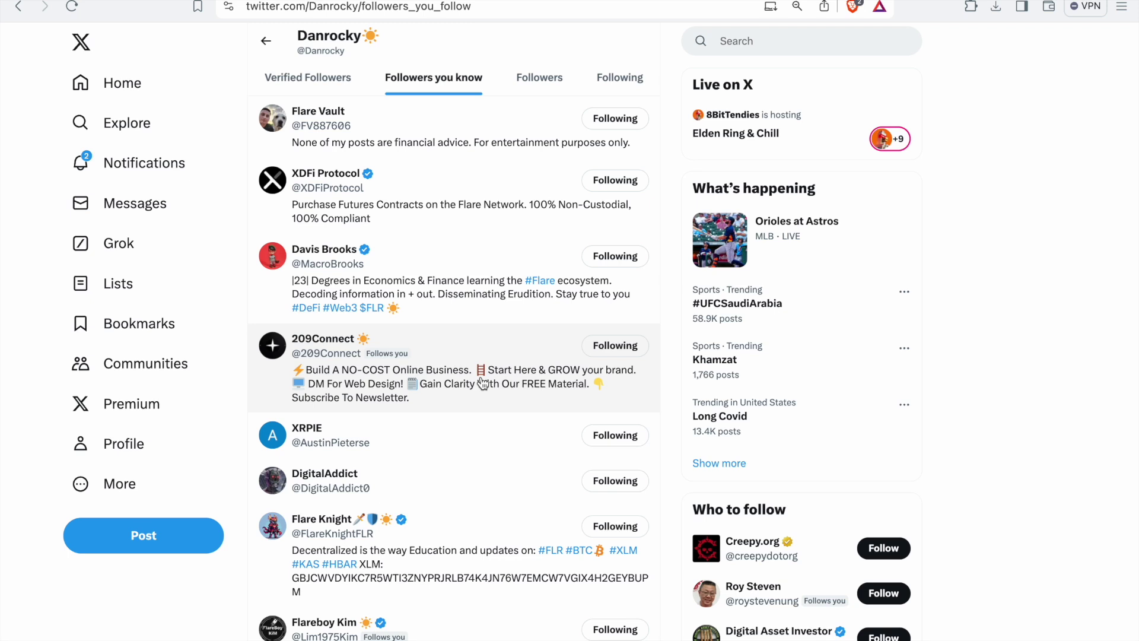
scroll(483, 383, "down", 1)
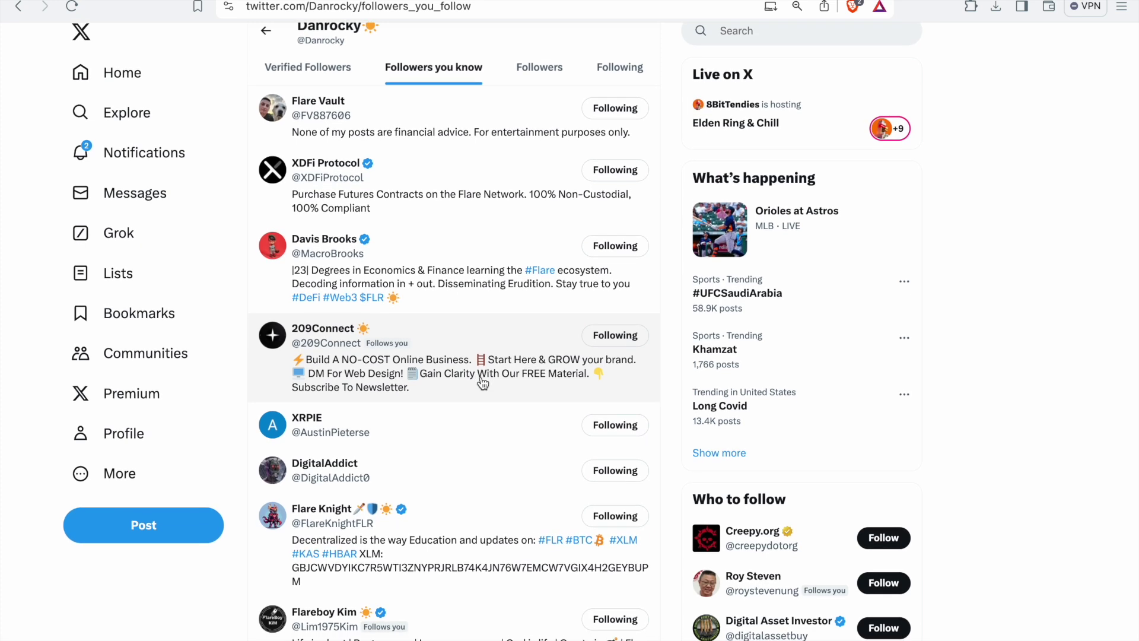
scroll(483, 383, "down", 1)
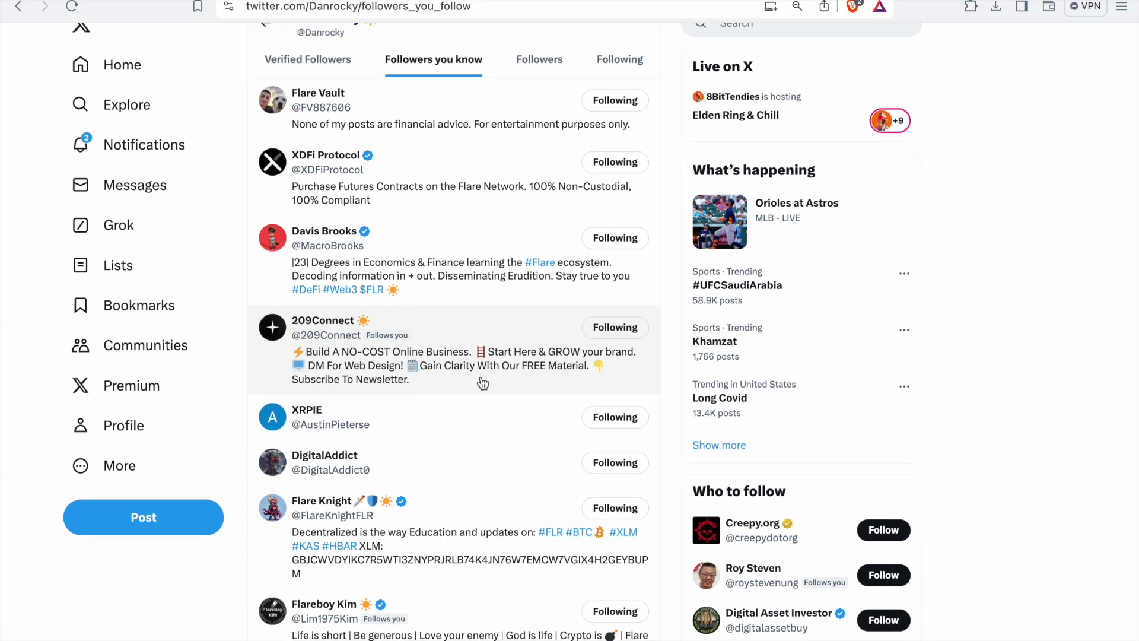
scroll(483, 383, "down", 1)
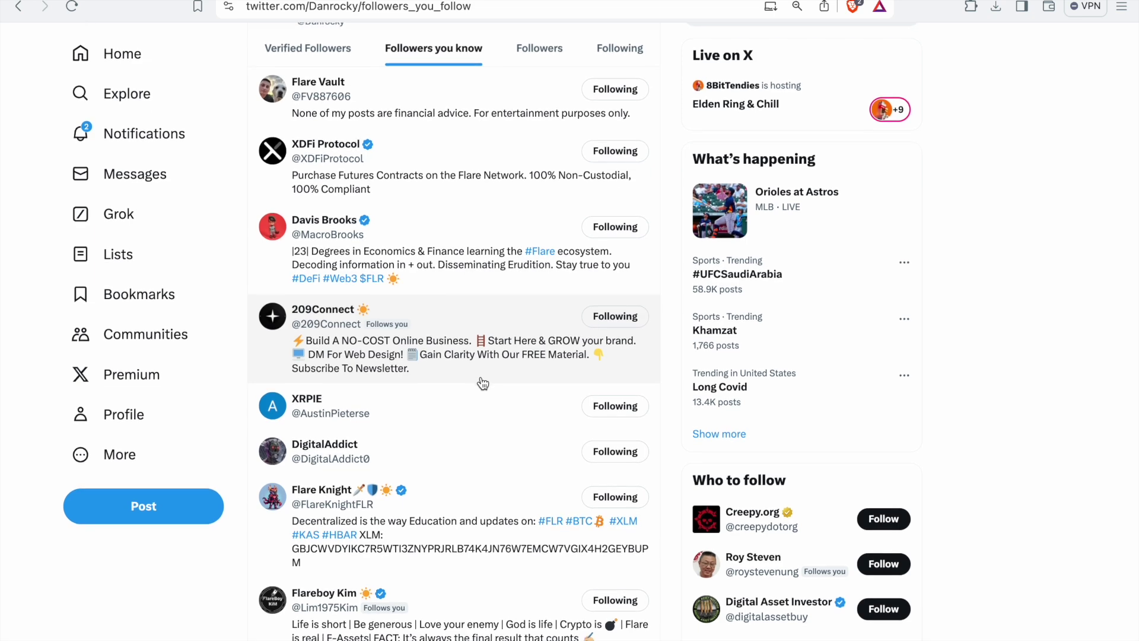
scroll(484, 382, "down", 1)
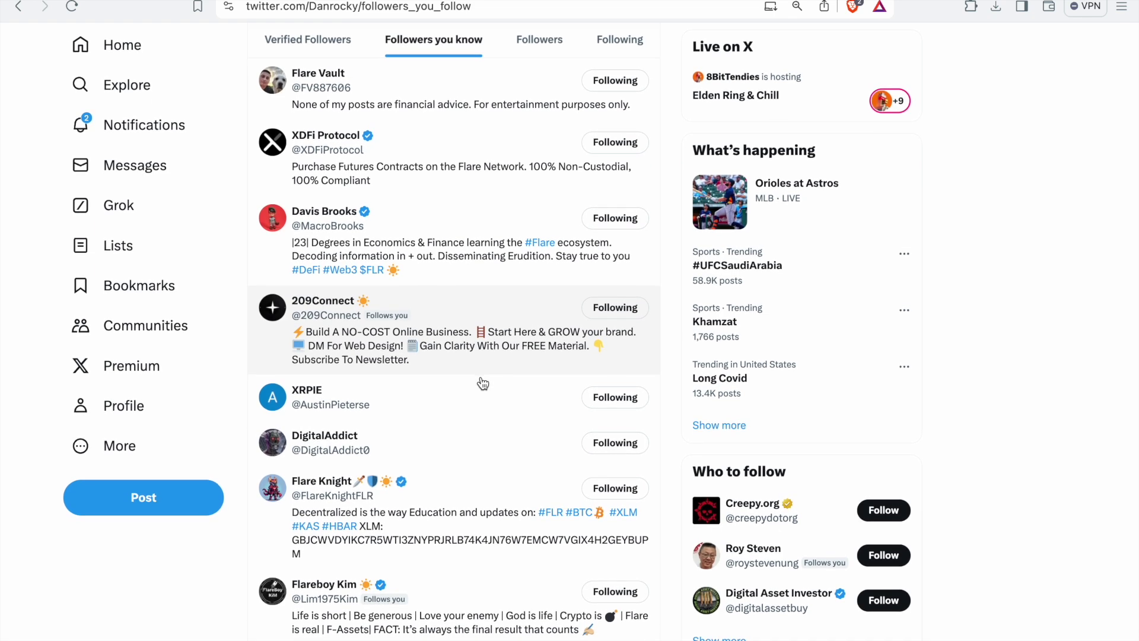
scroll(483, 383, "down", 1)
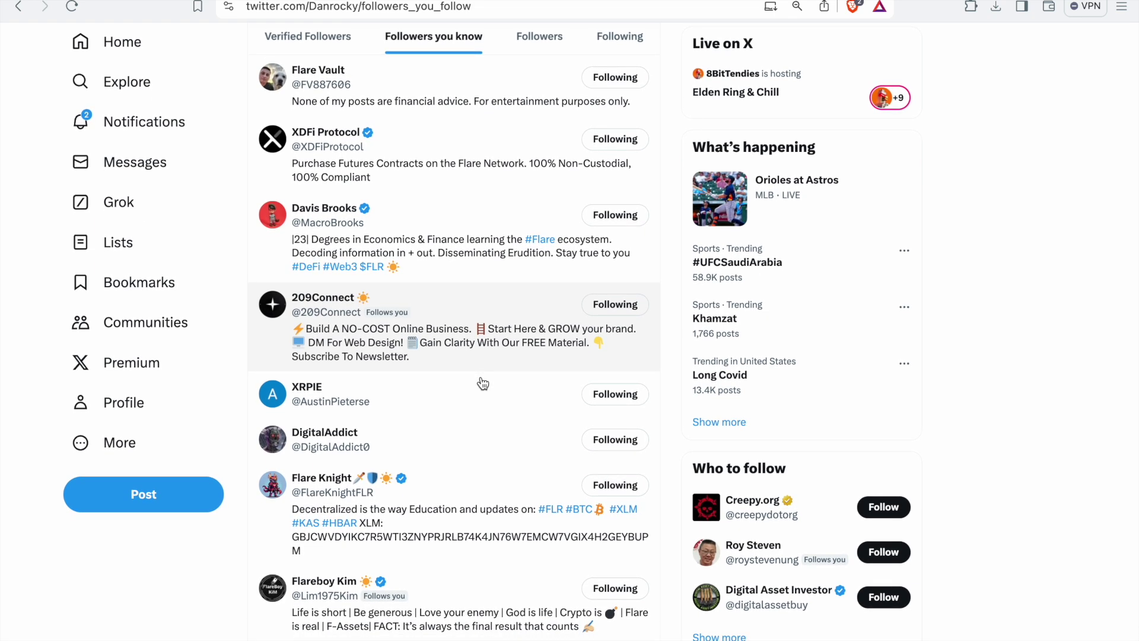